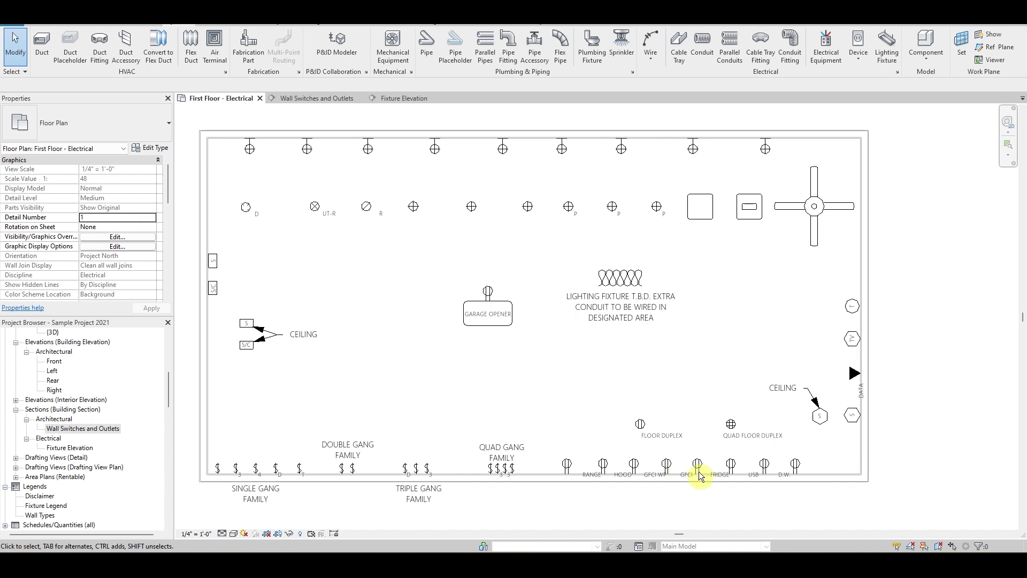
Step: Examine the outlet symbols along the lower wall of the electrical plan and their faceplates in the Wall Switches and Outlets section
scroll(701, 476, up, 5)
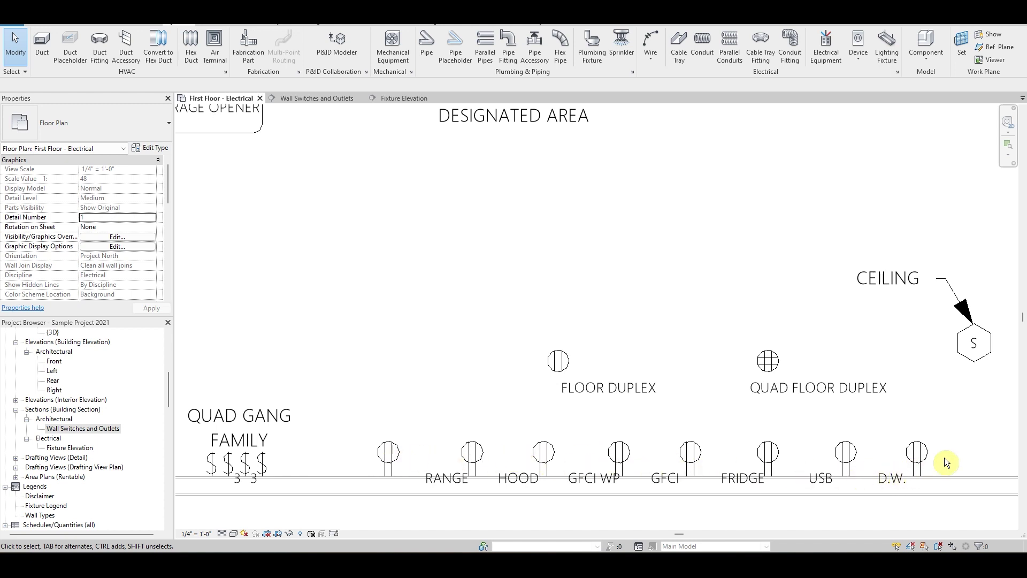
click(297, 100)
scroll(592, 395, down, 3)
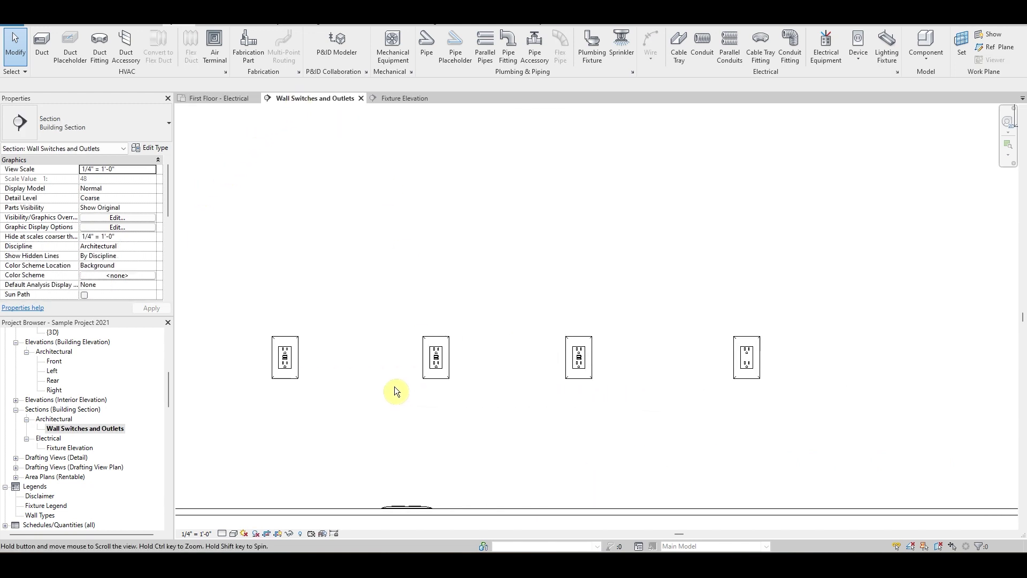
scroll(689, 374, up, 2)
scroll(333, 431, down, 1)
middle_drag(333, 432, 713, 426)
scroll(781, 409, down, 1)
middle_drag(372, 418, 613, 415)
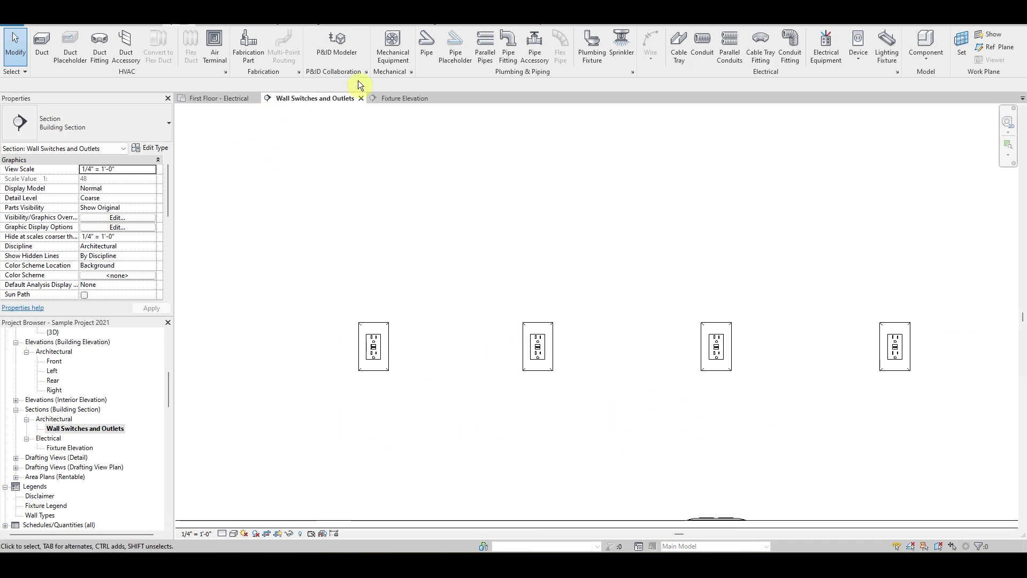
Step: Return to the First Floor electrical plan and examine the T, TV, DATA and S device symbols on the right-hand wall
click(231, 98)
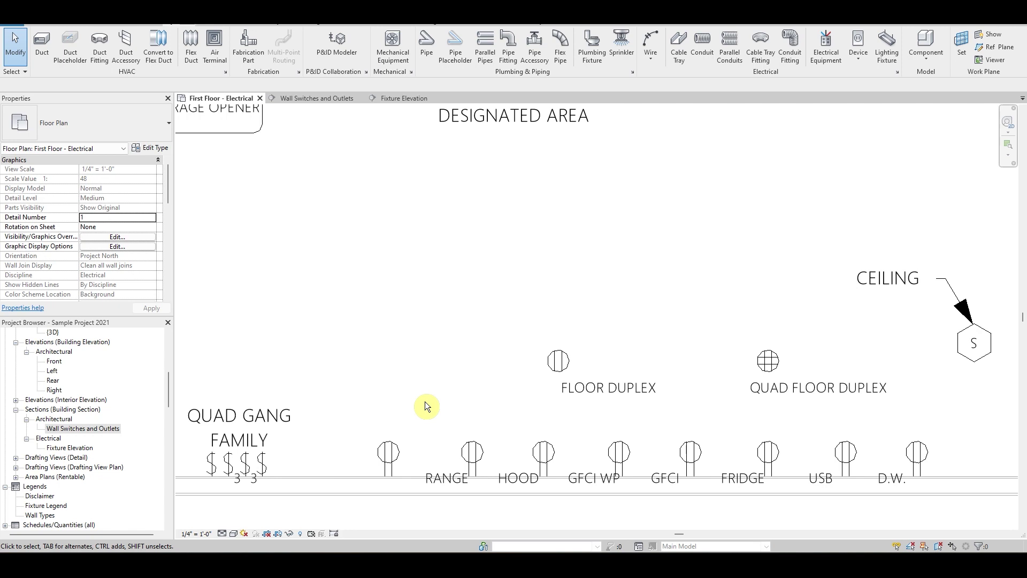
scroll(696, 272, down, 1)
middle_drag(691, 274, 253, 403)
scroll(513, 399, up, 1)
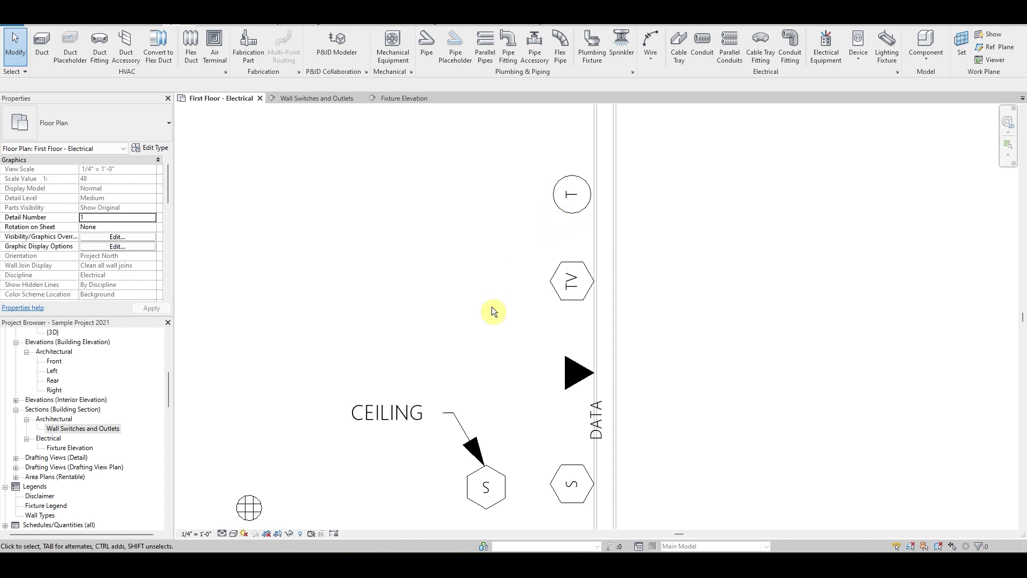
Step: Examine the single gang switch symbols on the lower wall and the properties of the single pole switch
scroll(492, 306, down, 2)
middle_drag(489, 313, 801, 280)
middle_drag(412, 370, 658, 364)
scroll(265, 446, up, 3)
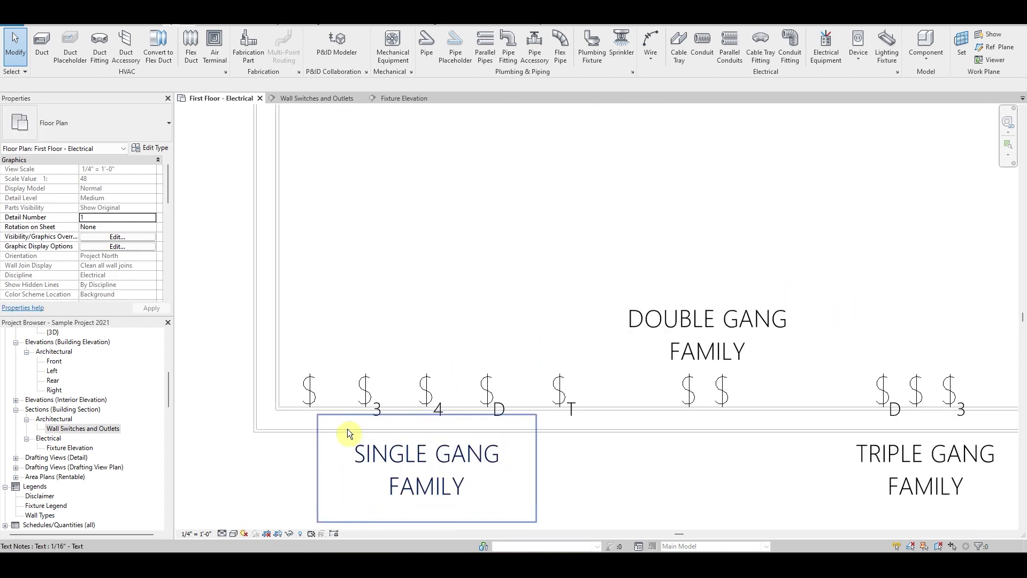
click(309, 398)
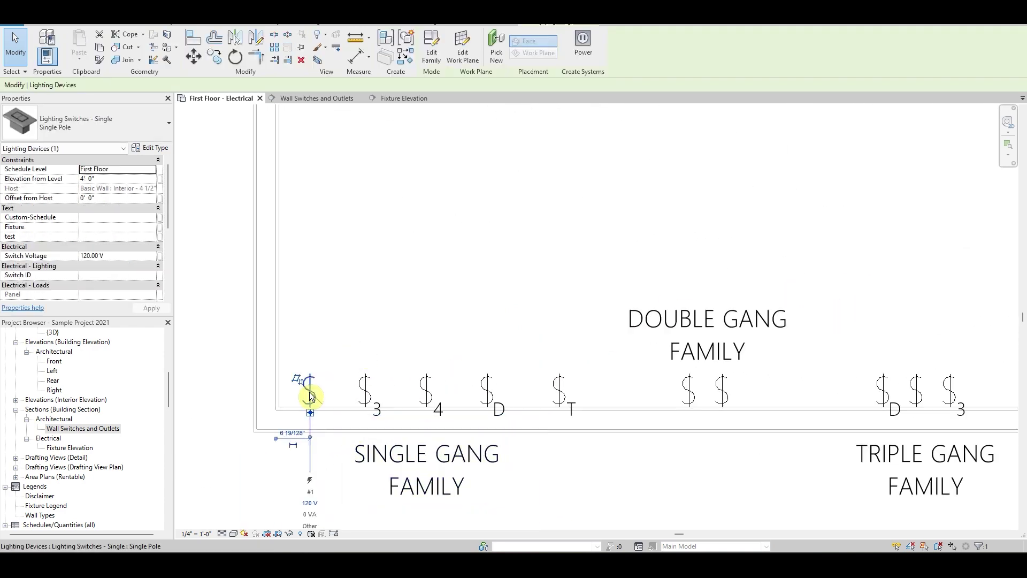
click(421, 338)
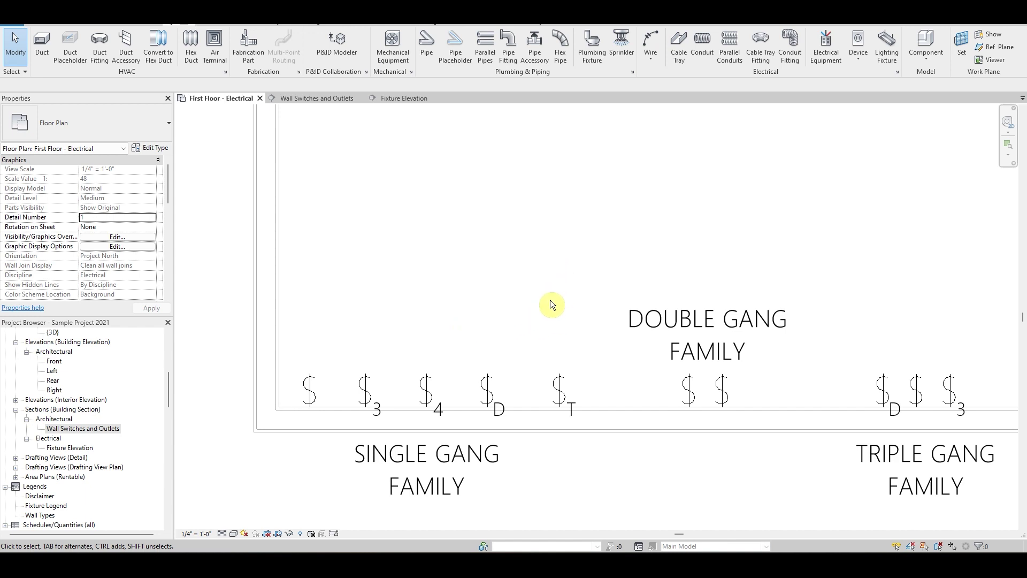
Step: View the single, double, triple and quad gang switch faceplates in the Wall Switches and Outlets section
click(308, 98)
scroll(223, 443, down, 2)
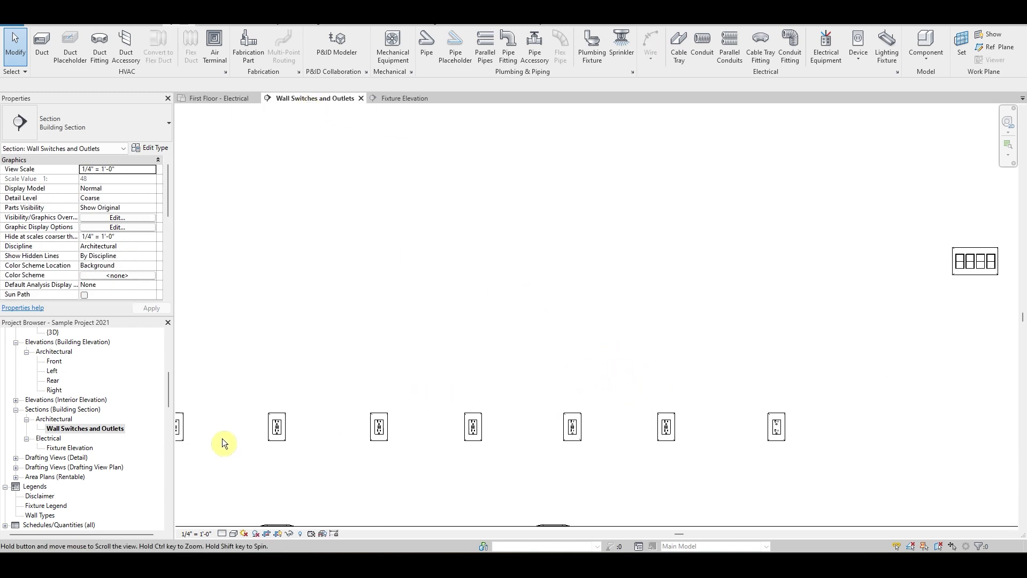
middle_drag(812, 350, 644, 373)
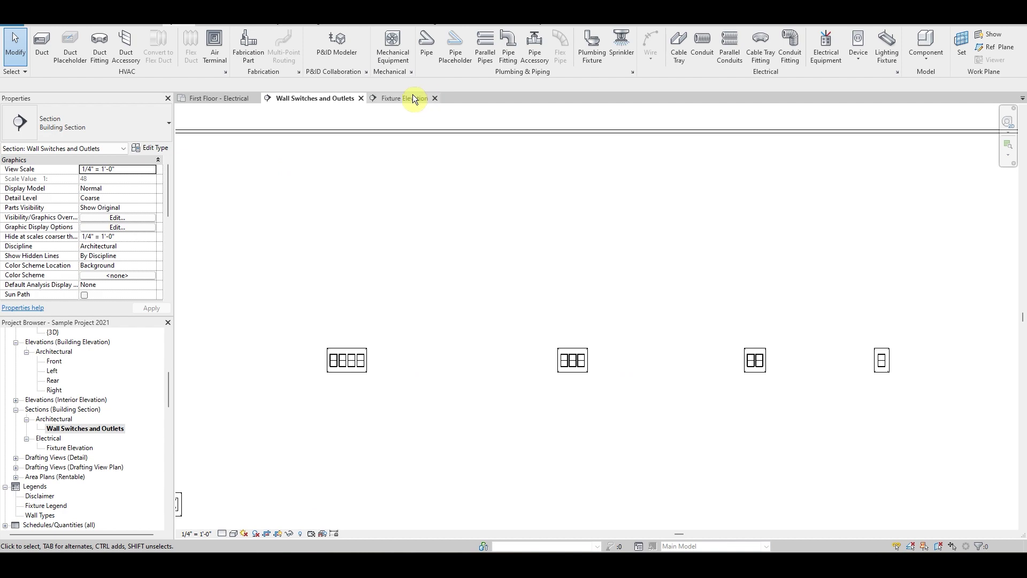
Step: In the First Floor electrical plan, change the triple gang switch's left symbol to three-way ($3) and its right symbol to a plain $
click(225, 98)
middle_drag(709, 400, 373, 401)
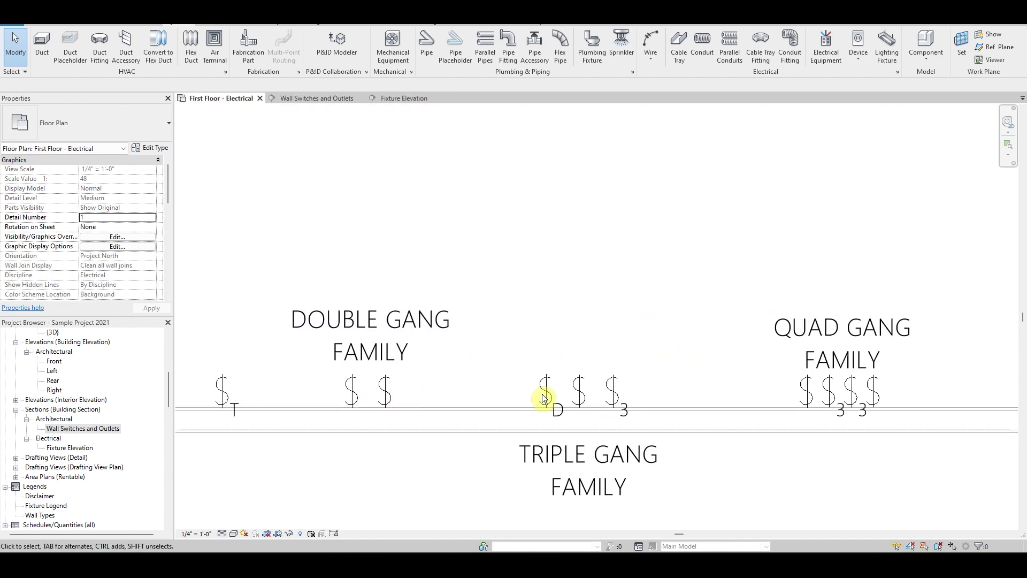
click(579, 396)
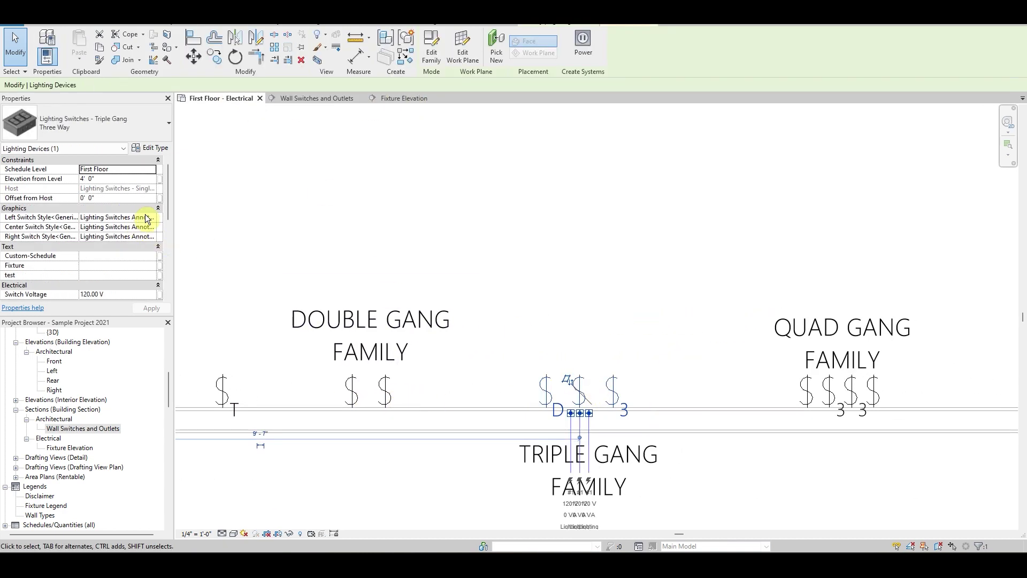
click(152, 217)
click(148, 243)
click(152, 236)
click(142, 247)
click(580, 293)
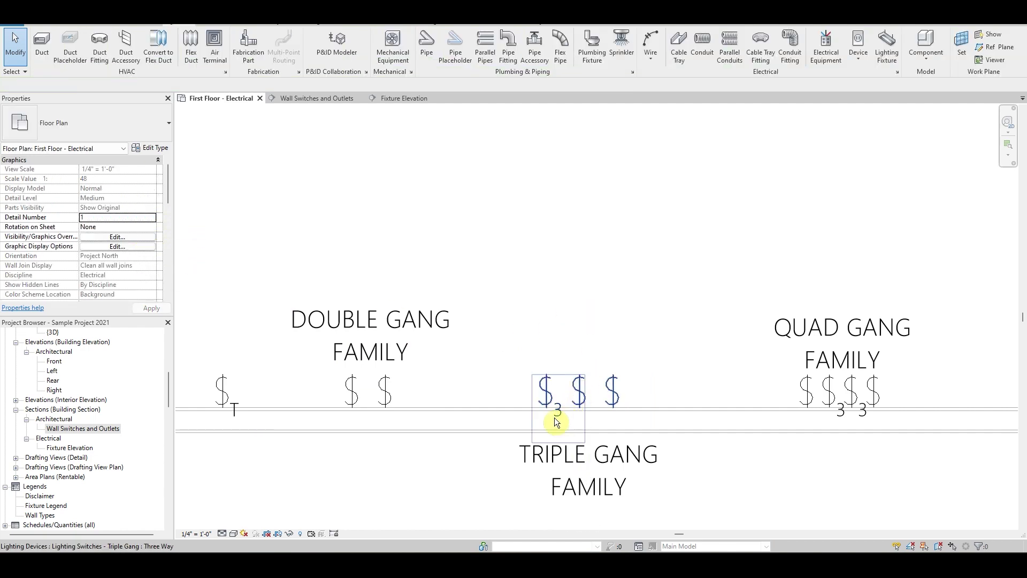
Step: Review the ceiling fixture symbols in the electrical plan and the light fixtures in the Fixture Elevation section
scroll(595, 296, down, 4)
middle_drag(588, 316, 599, 518)
middle_drag(426, 240, 441, 346)
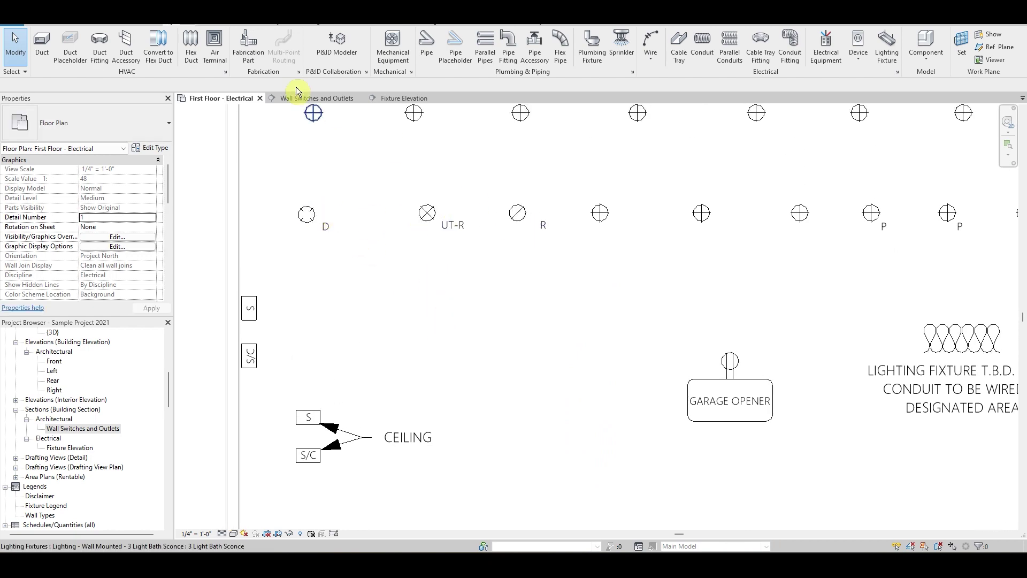
click(386, 101)
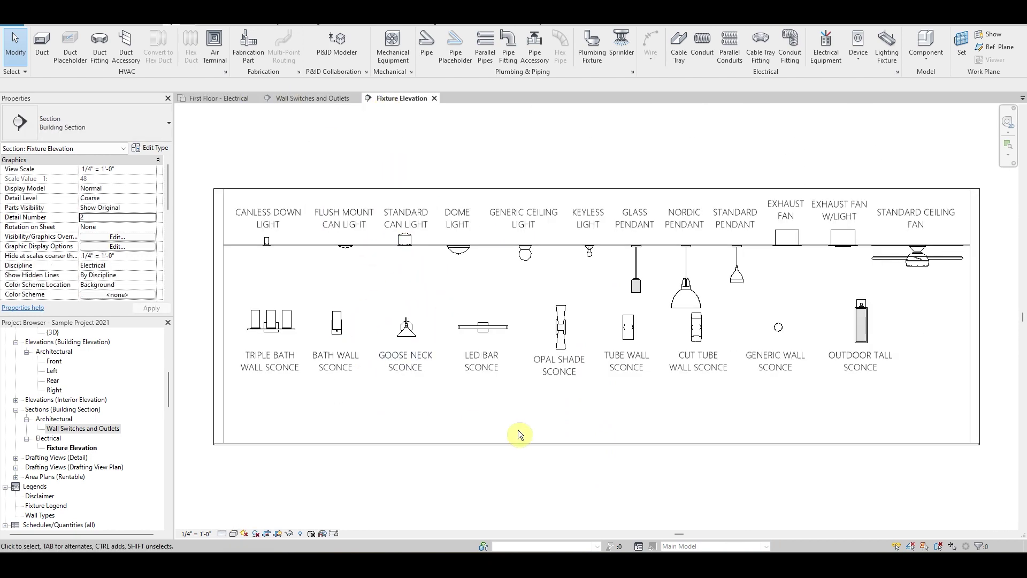
scroll(582, 419, down, 2)
mouse_move(569, 416)
middle_down()
mouse_move(563, 422)
mouse_move(575, 427)
middle_up()
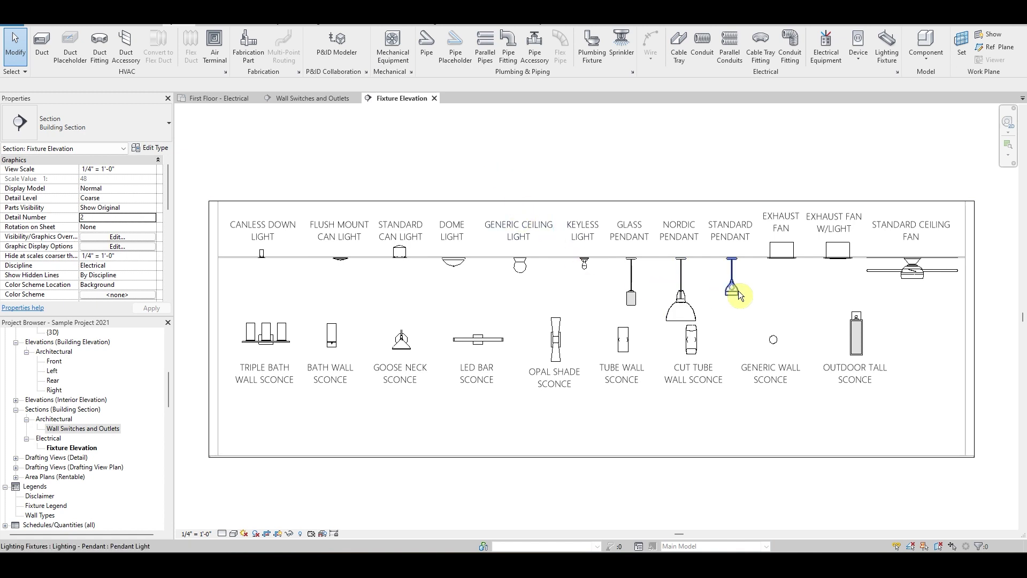
Step: Inspect the type properties of the glass pendant light, including its dimensions and materials, without changing them
click(632, 295)
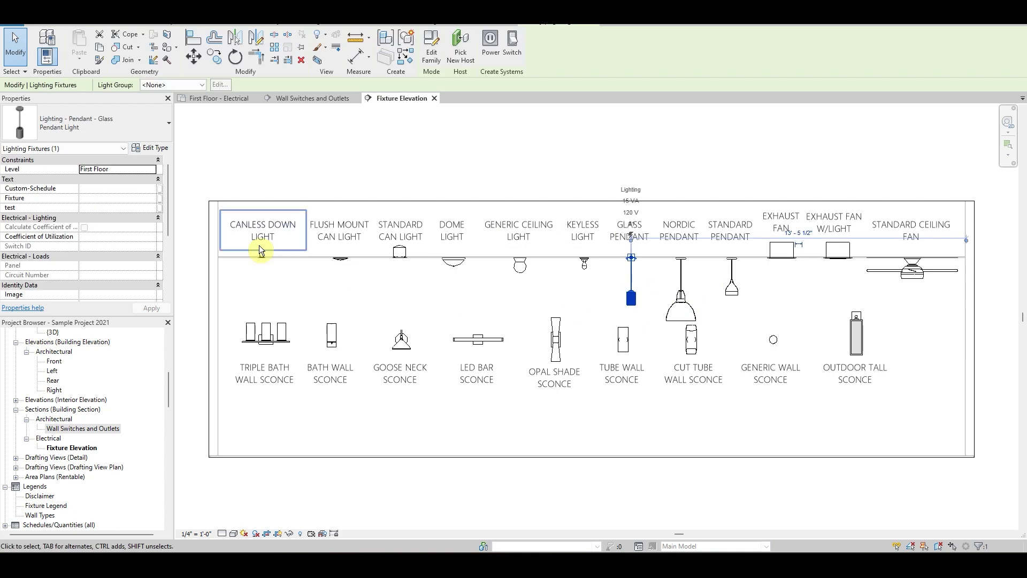
click(151, 147)
scroll(521, 329, down, 2)
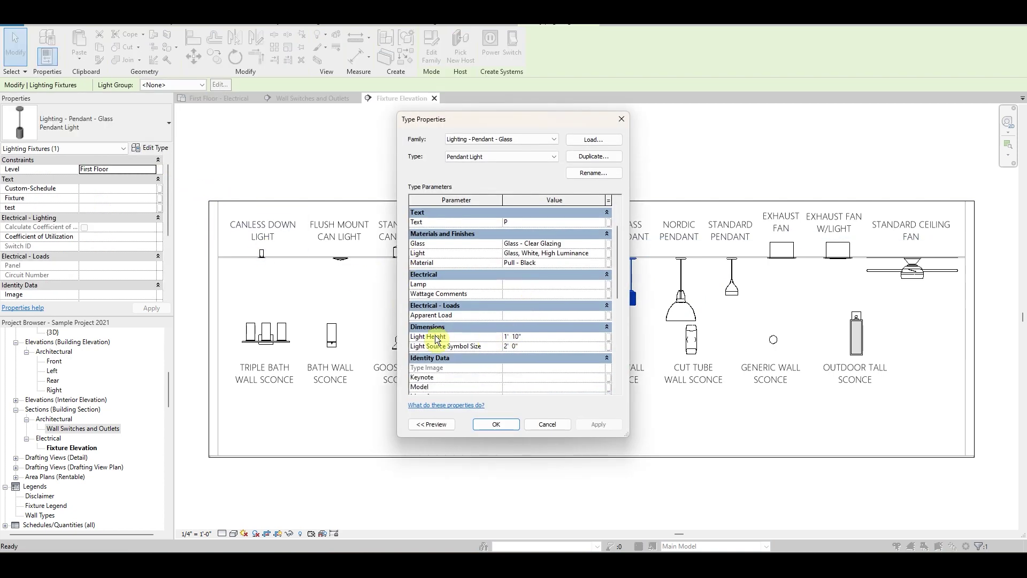
scroll(482, 357, down, 4)
scroll(475, 357, up, 4)
scroll(475, 355, up, 2)
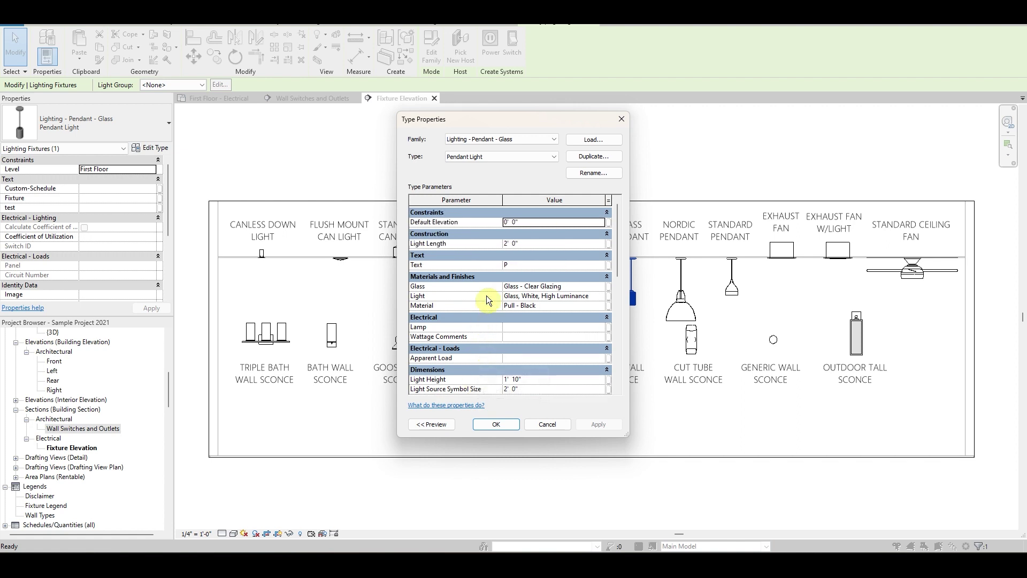
click(621, 118)
click(663, 420)
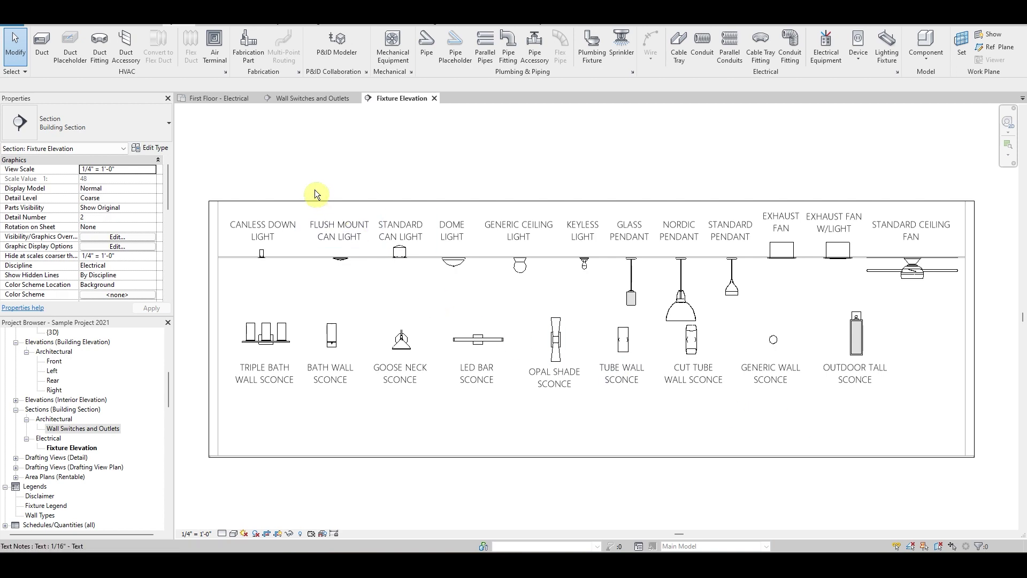
Step: Return to the First Floor electrical plan and inspect the ceiling fan and the exhaust fans with and without a light
click(214, 100)
scroll(535, 388, down, 5)
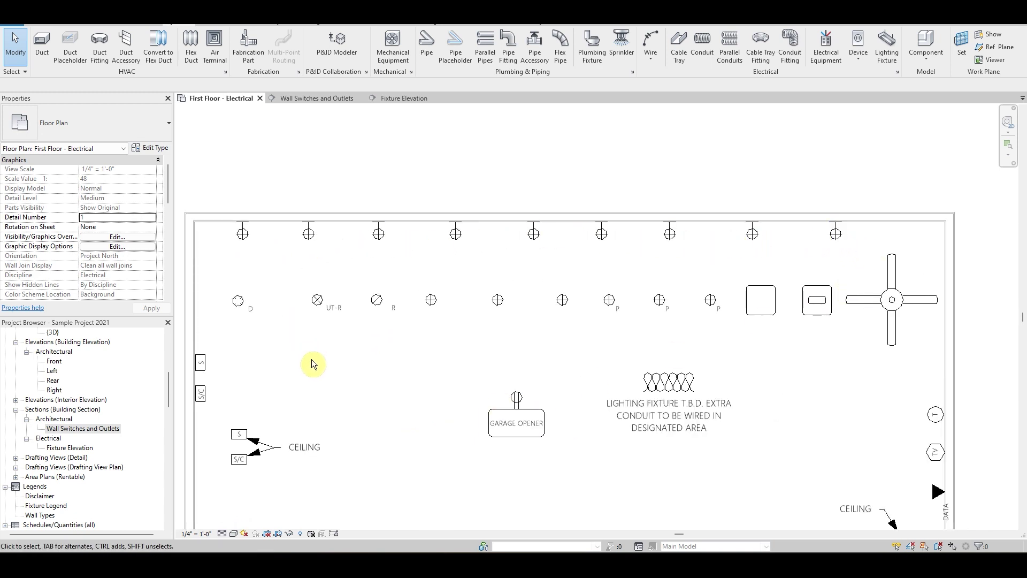
middle_drag(832, 363, 631, 374)
scroll(630, 368, up, 5)
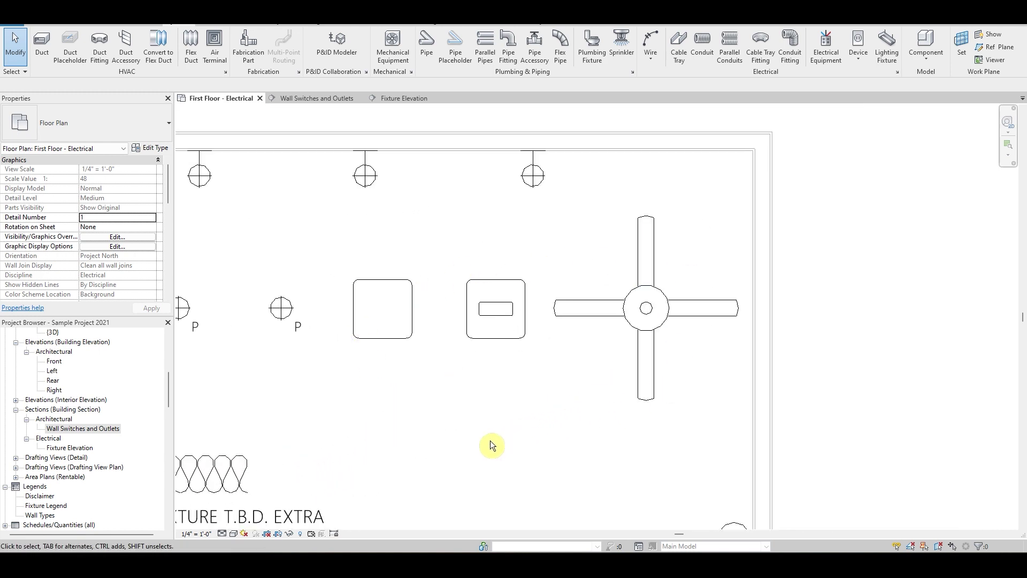
click(628, 321)
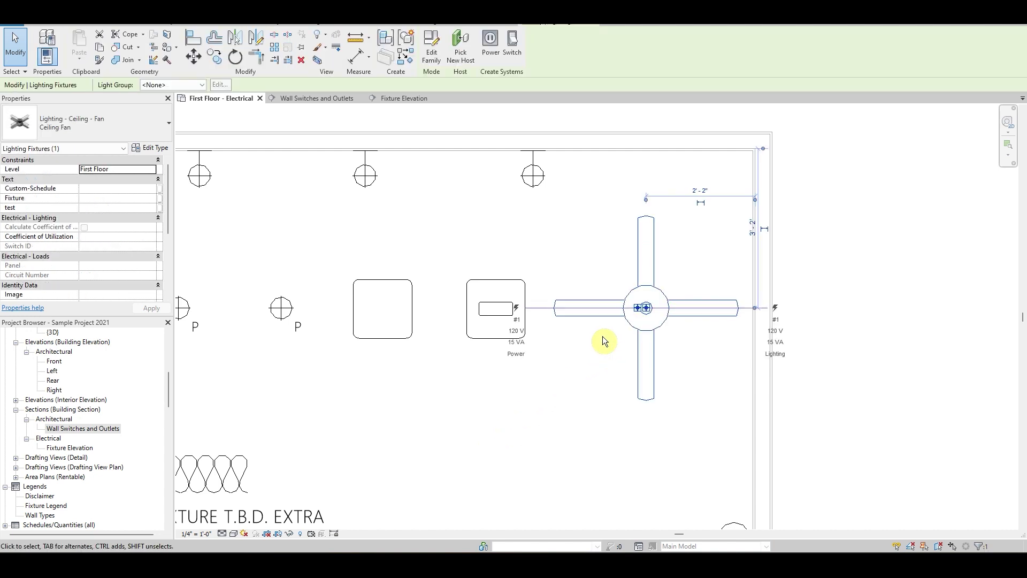
click(471, 338)
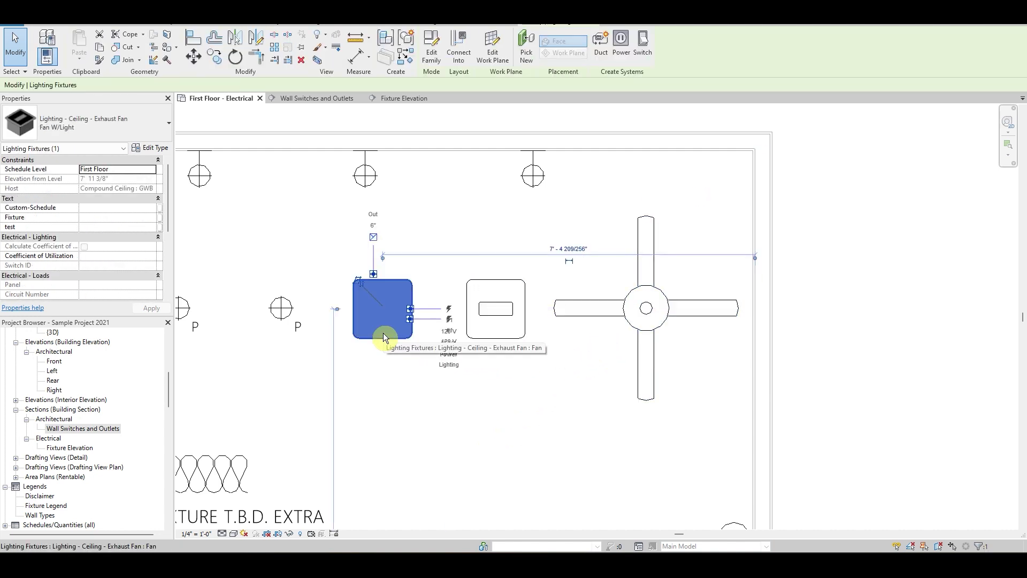
click(382, 391)
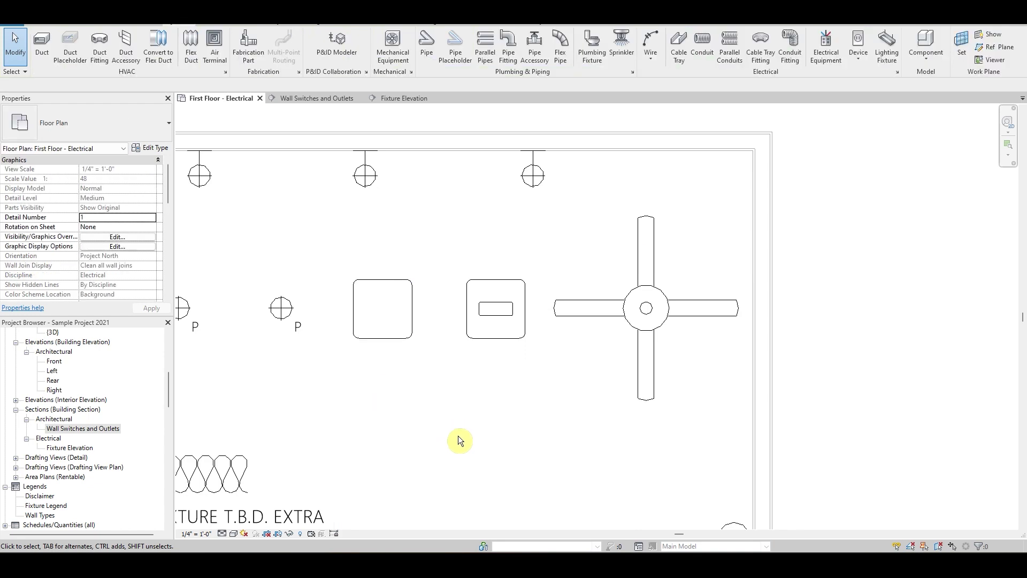
Step: Examine the wall and ceiling S and S/C detector symbols and the garage opener symbol in the electrical plan
scroll(459, 435, down, 3)
middle_drag(343, 339, 469, 295)
scroll(464, 351, up, 2)
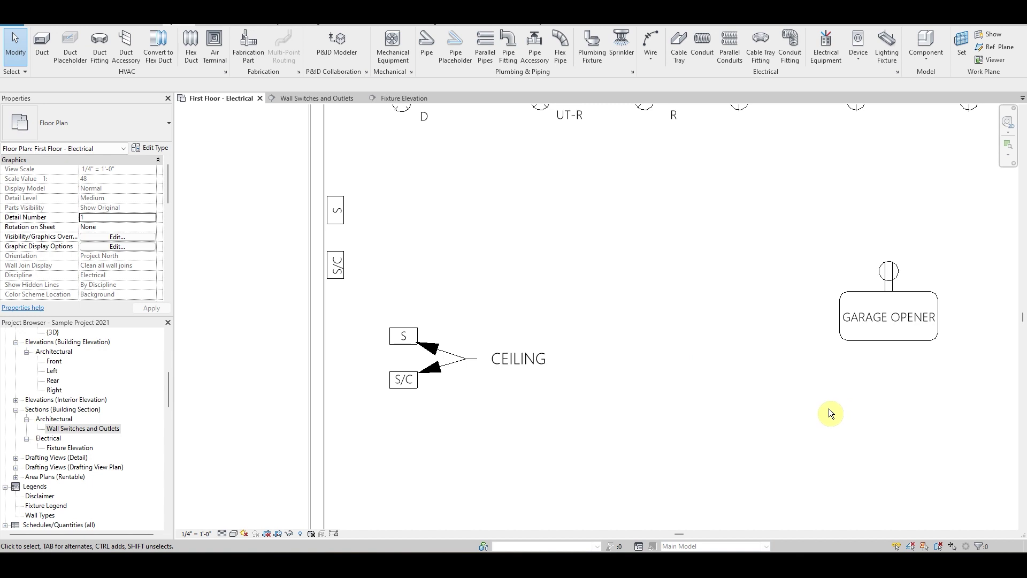
middle_drag(831, 409, 299, 451)
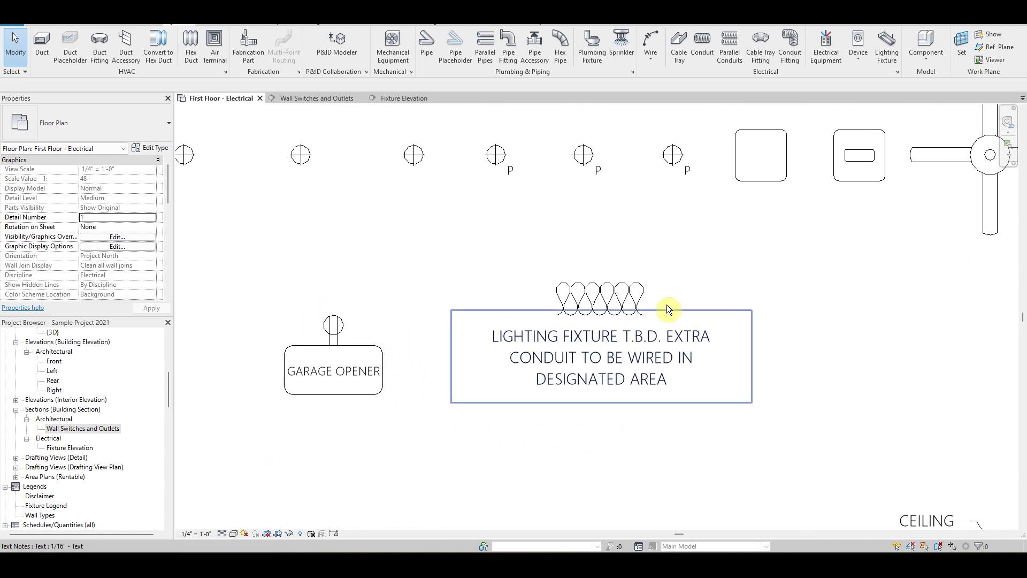
Step: Lengthen the coiled conduit symbol above the lighting fixture T.B.D. note and shift it so it sits centered over the text
click(605, 303)
drag(646, 298, 718, 299)
click(797, 305)
drag(608, 305, 576, 303)
click(786, 321)
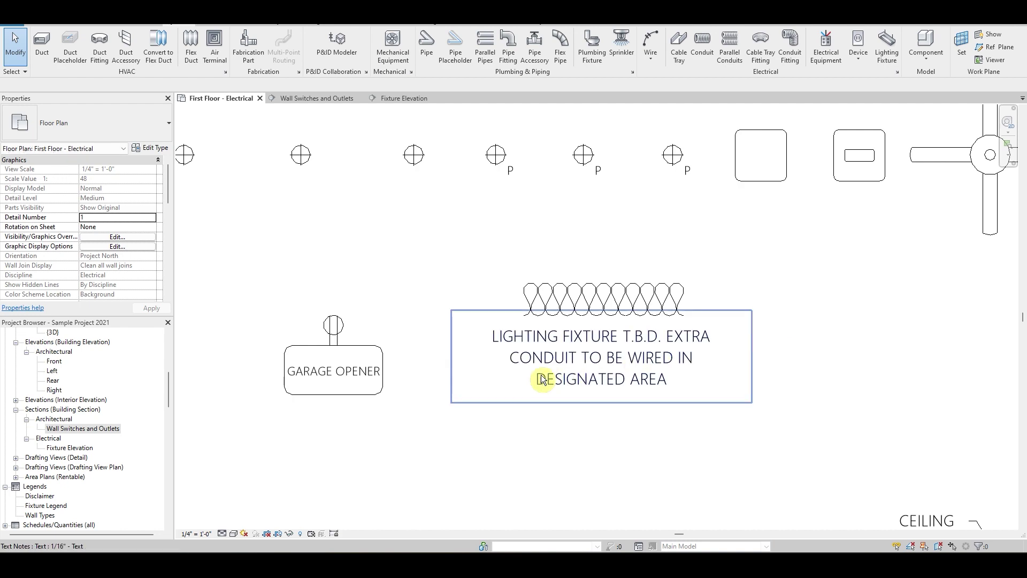
Step: Create a power circuit from the UT-R flush-mount can light and the first single pole switch, and convert it to an arc wire
scroll(551, 380, down, 4)
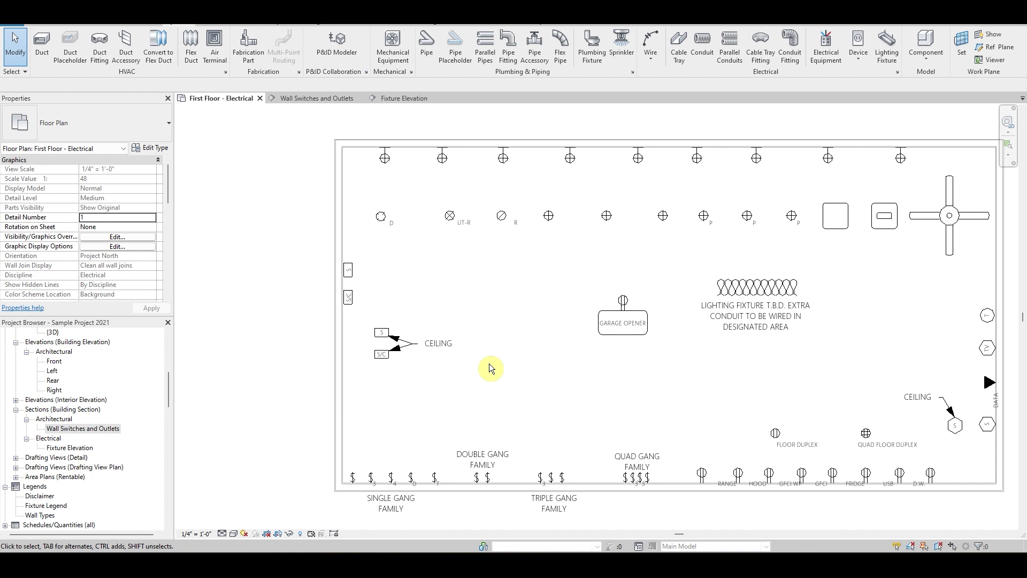
click(449, 215)
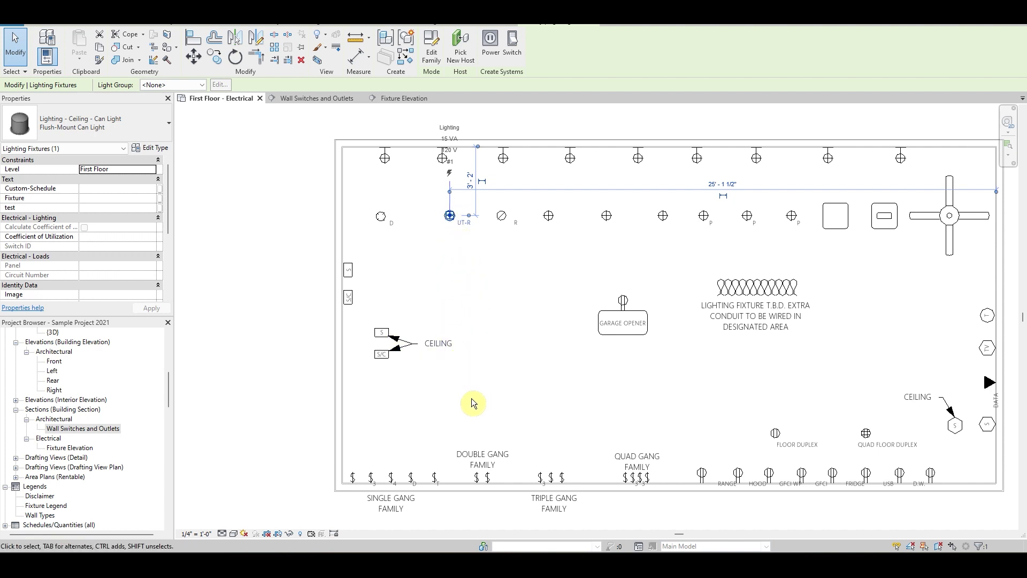
ctrl+click(353, 478)
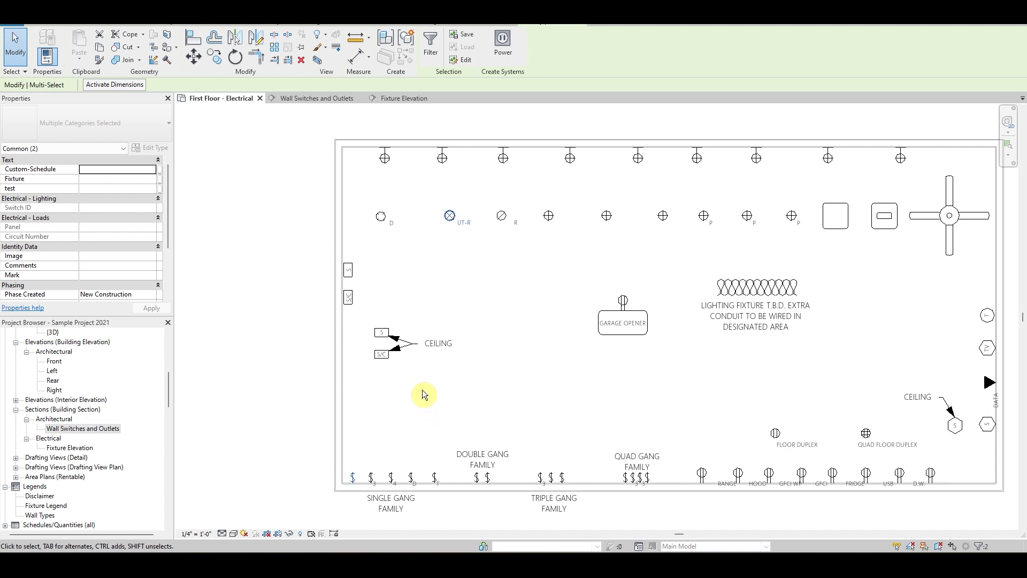
click(502, 47)
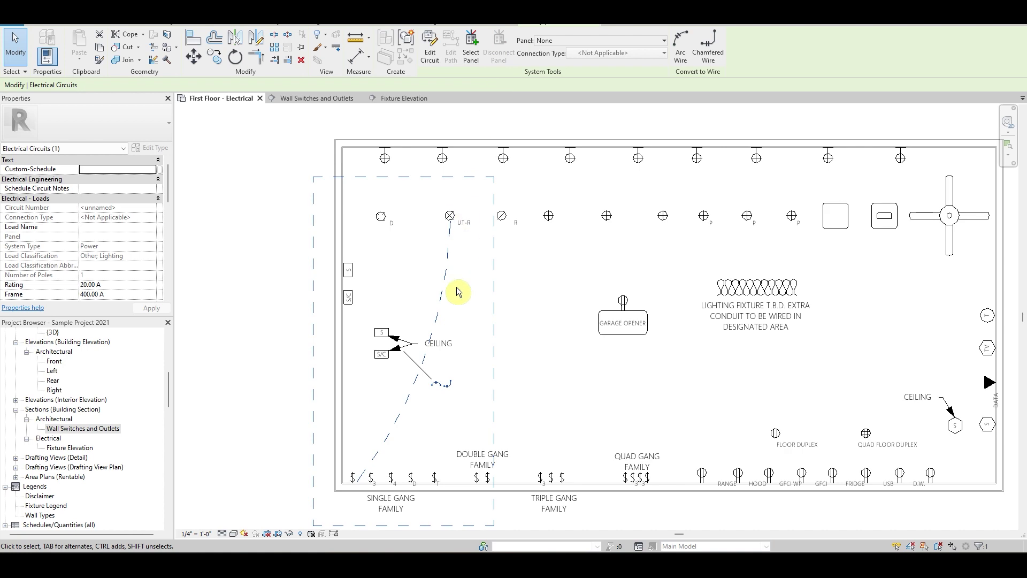
click(436, 386)
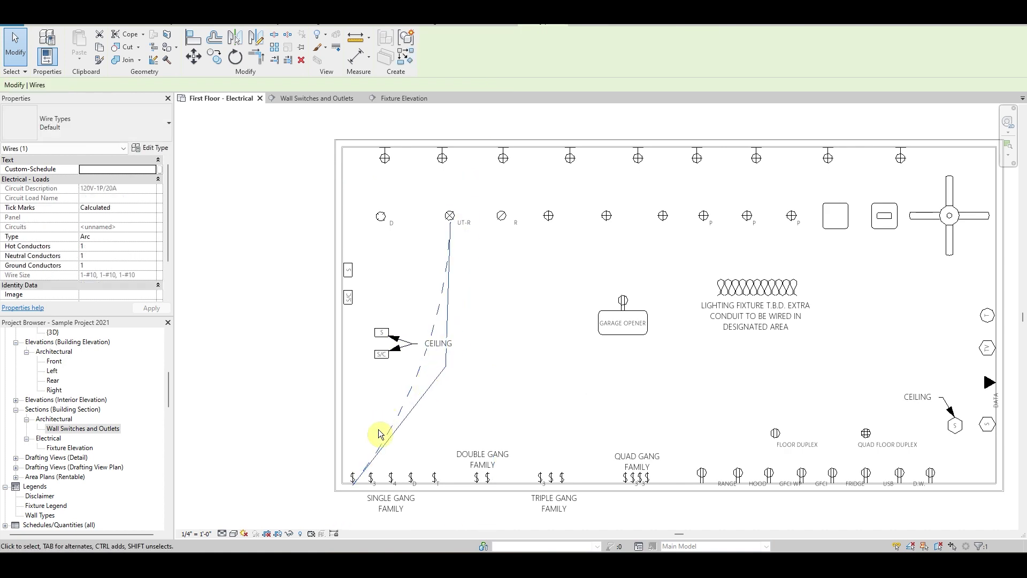
Step: Move the arc wire's ends onto the switch and can light symbols and bow its midpoint outward, clear of the CEILING note
click(354, 434)
click(369, 454)
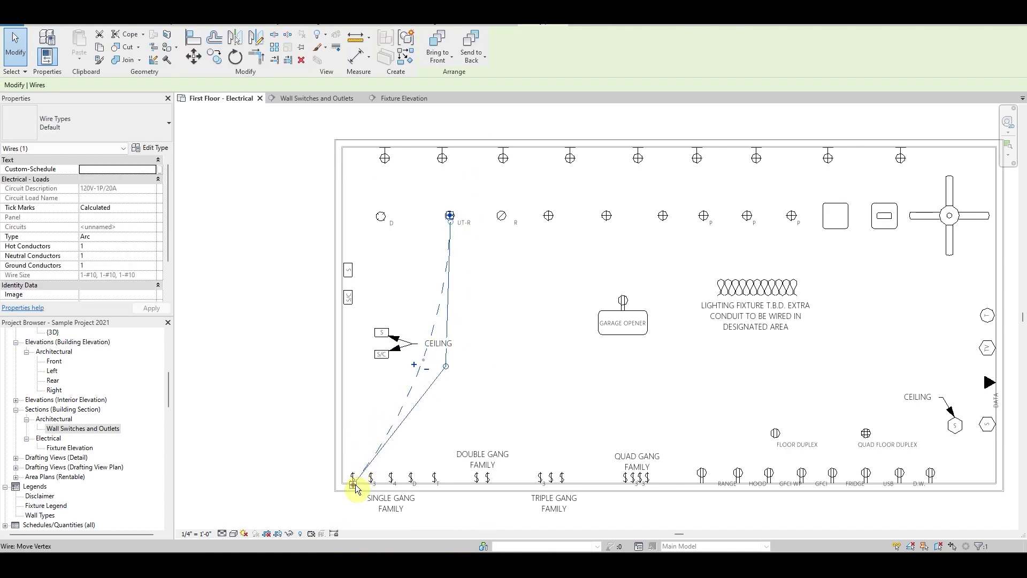
drag(355, 480, 353, 473)
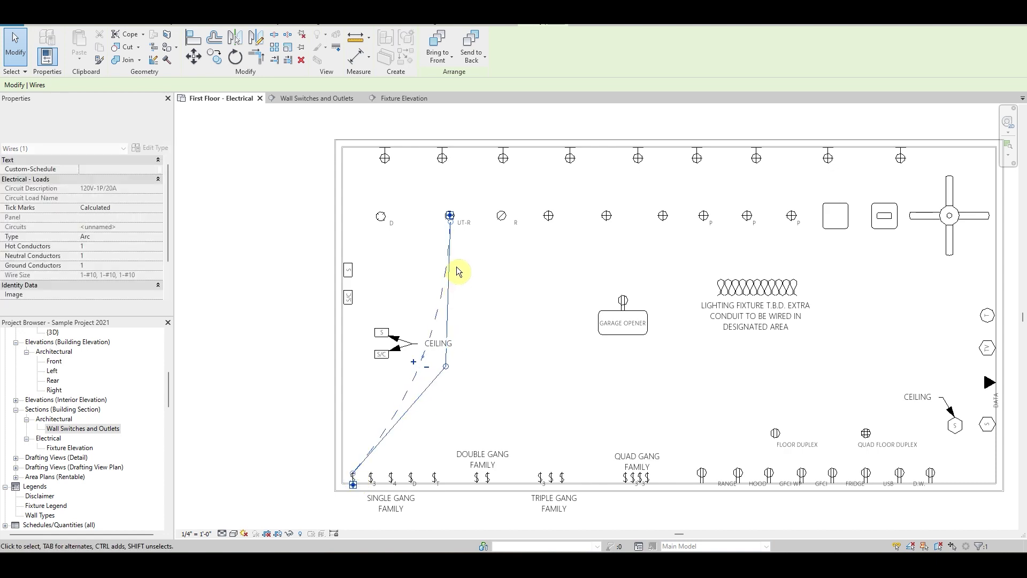
drag(452, 220, 451, 216)
drag(447, 367, 549, 395)
click(558, 316)
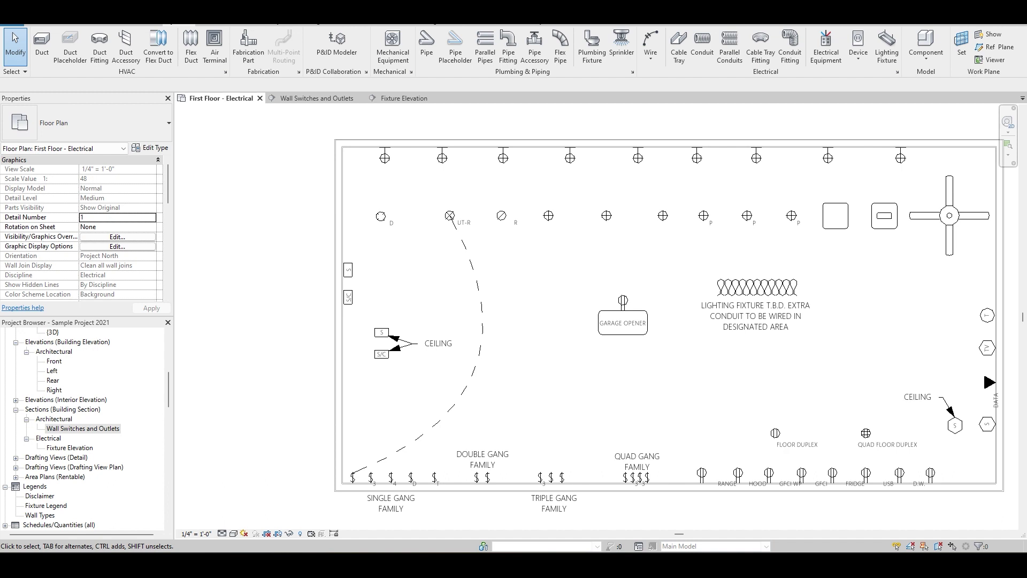
middle_drag(555, 427, 468, 415)
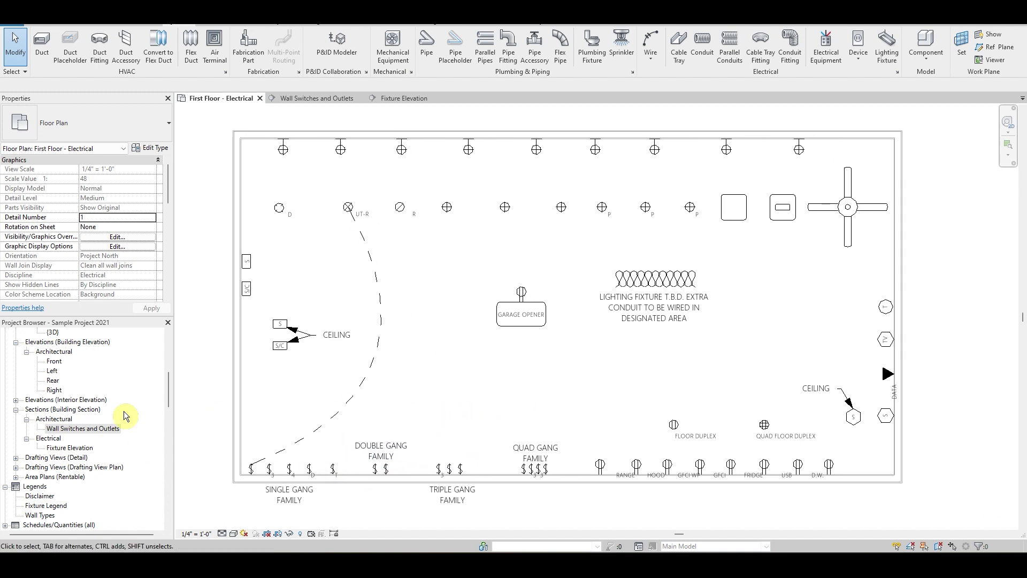